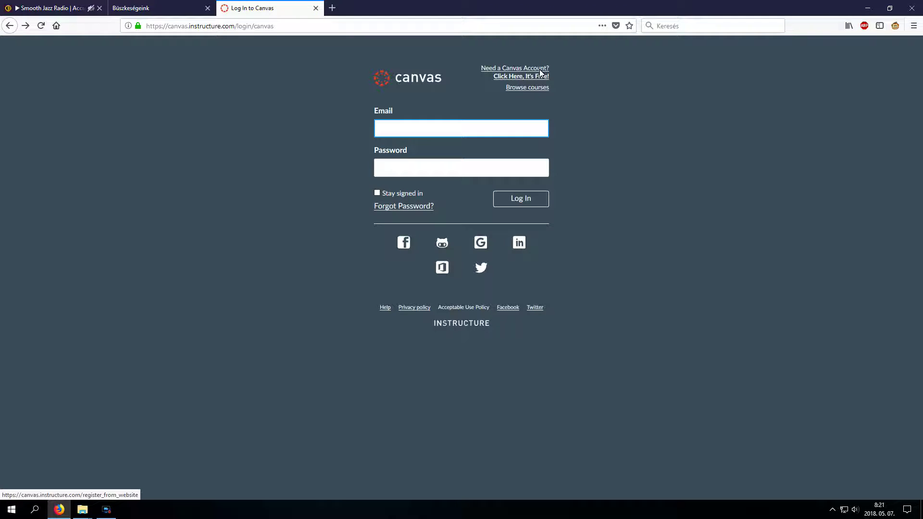
Log in to Canvas with the account e-mail and password, and dismiss the browser's offer to save the login
click(385, 131)
click(382, 141)
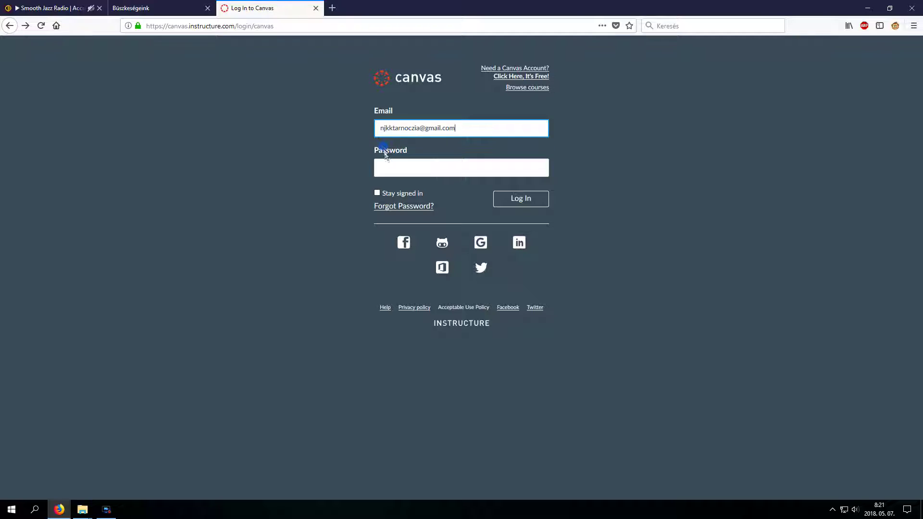
click(388, 166)
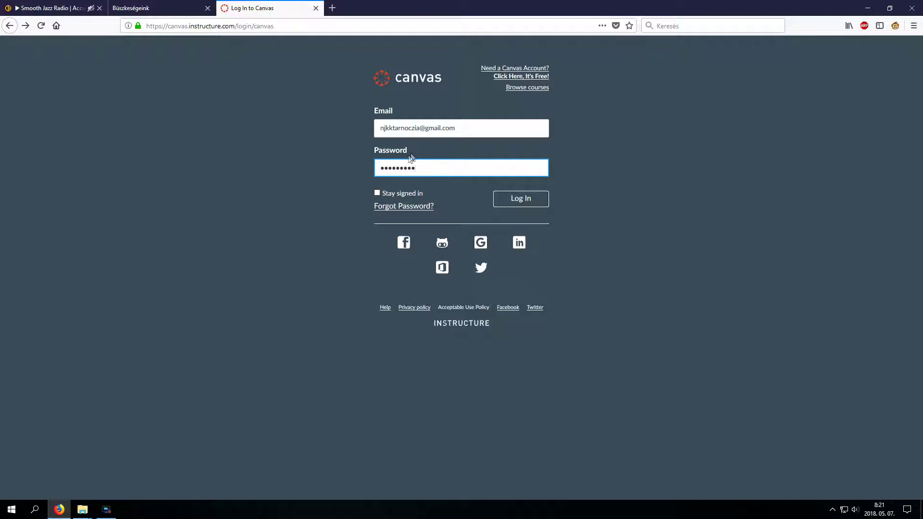
click(520, 202)
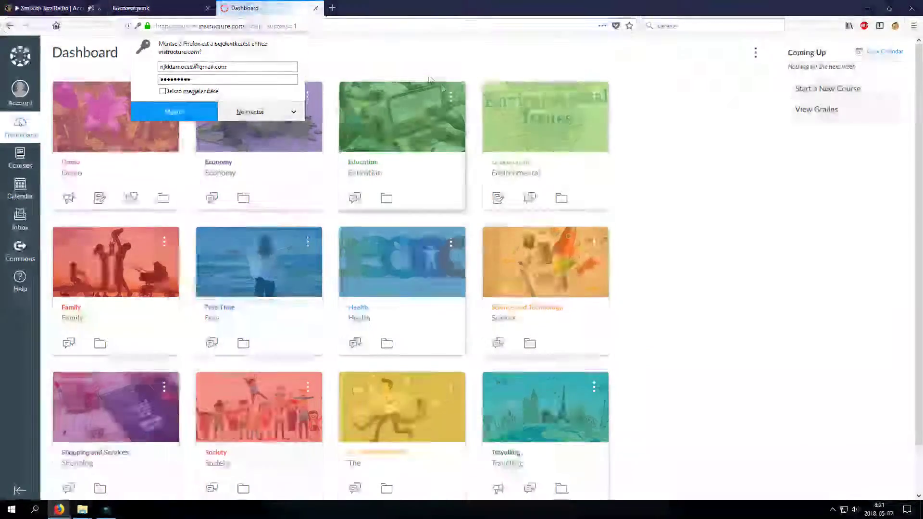
click(368, 44)
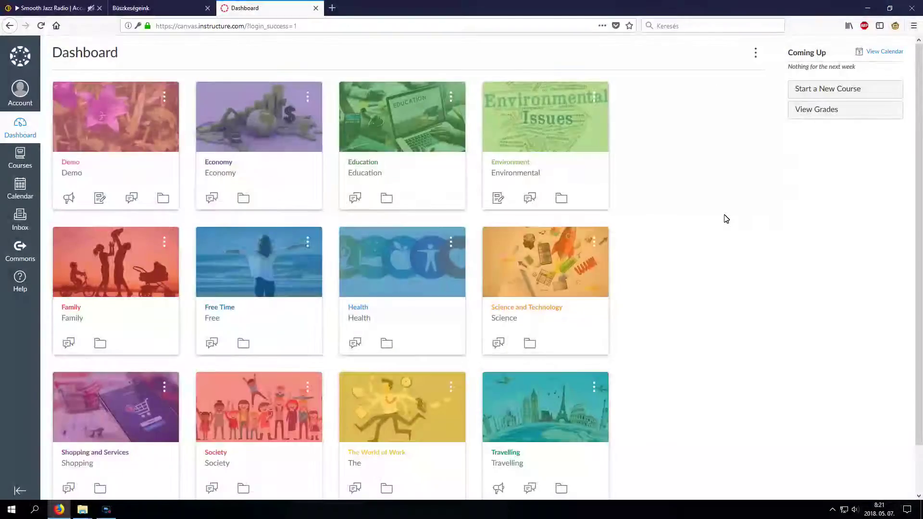
Start a new course from the dashboard and name it Media
scroll(725, 219, down, 1)
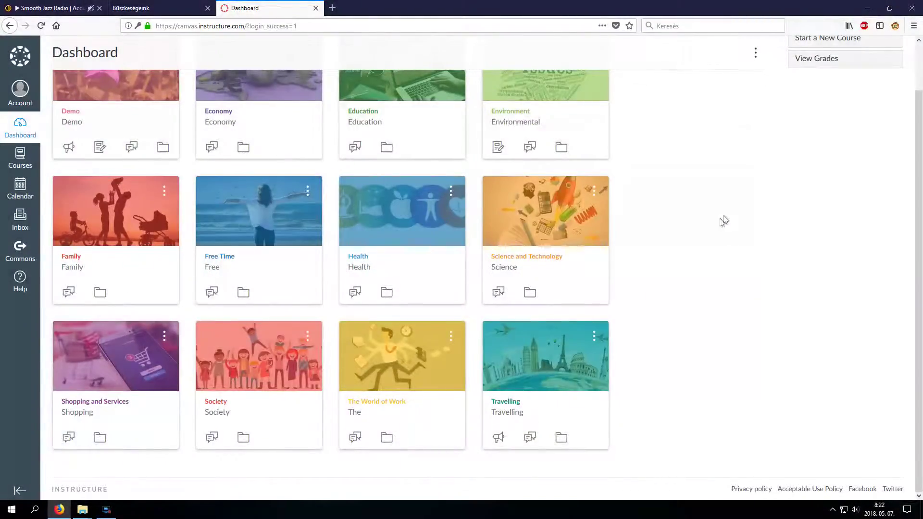
scroll(715, 227, up, 1)
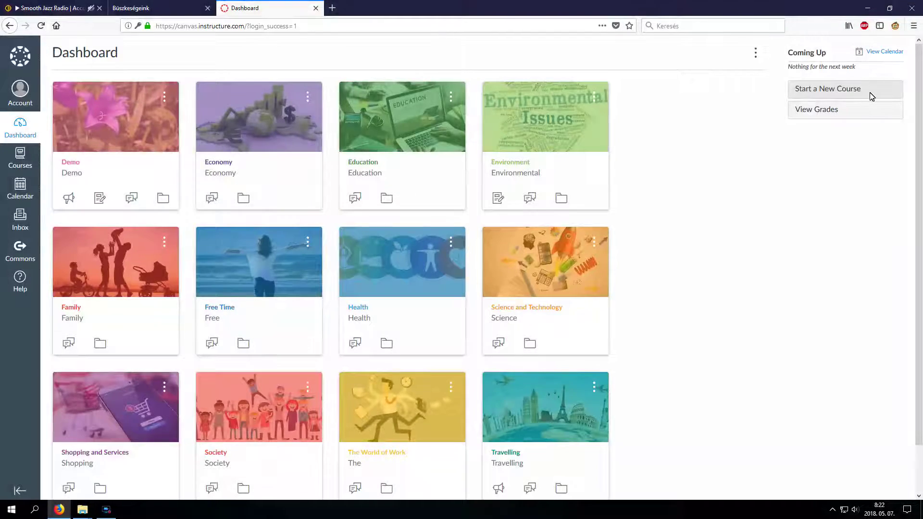
click(872, 96)
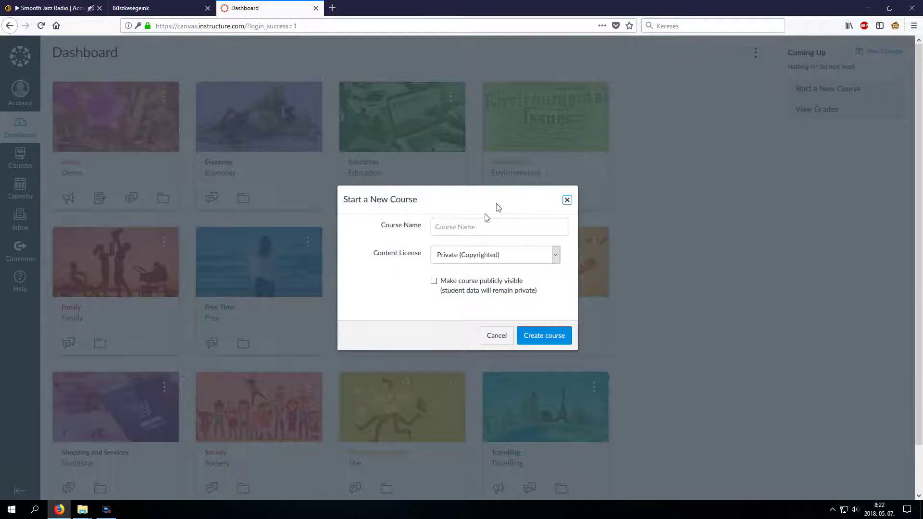
click(469, 226)
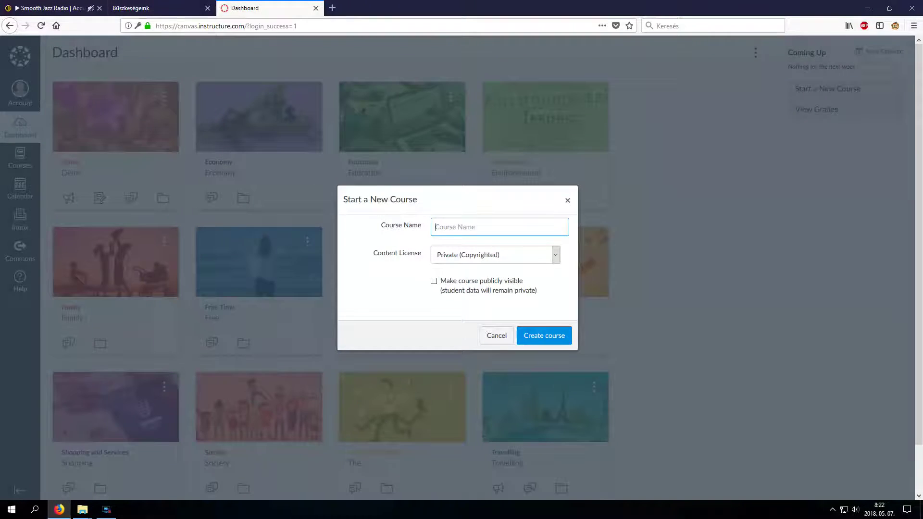
text(Media)
Set the content license to Private (Copyrighted) and create the course
click(558, 258)
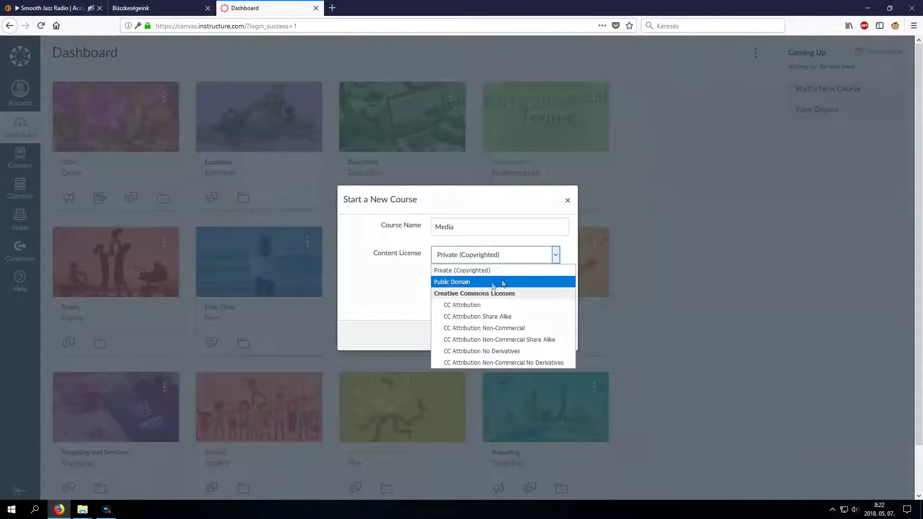
click(485, 283)
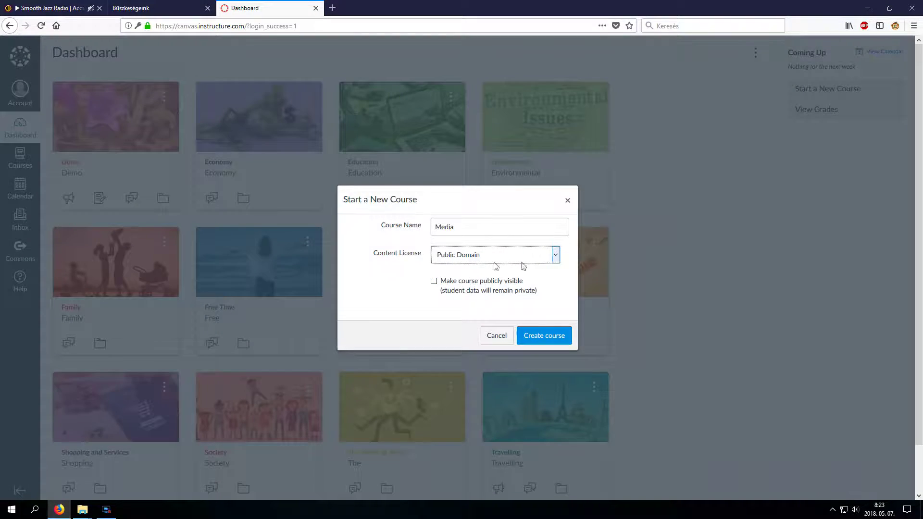
click(555, 258)
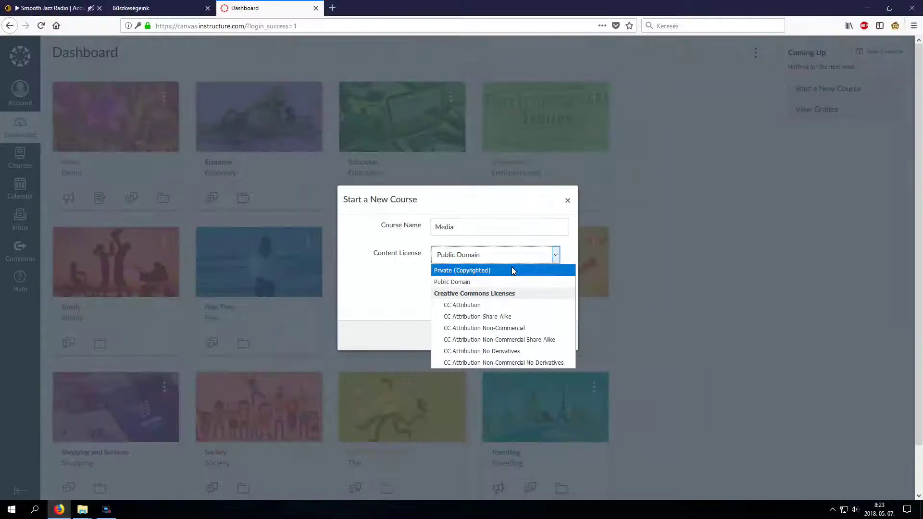
click(464, 273)
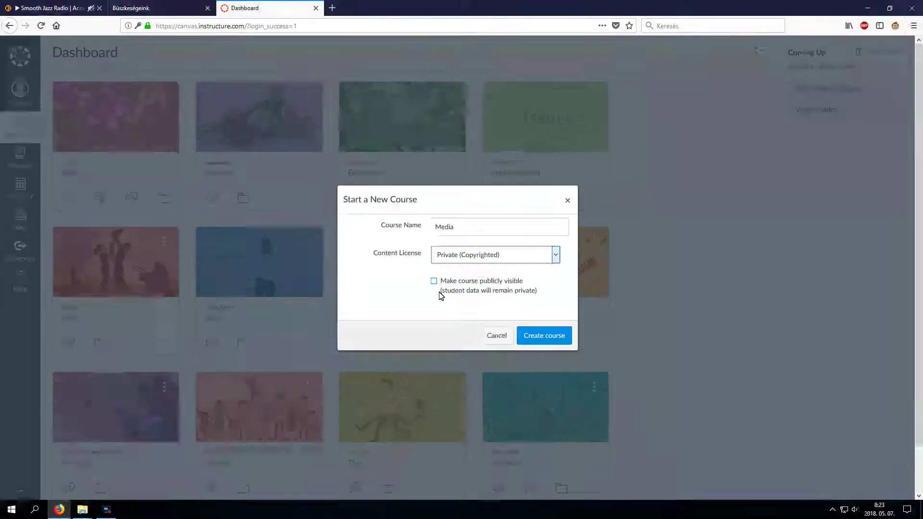
click(545, 336)
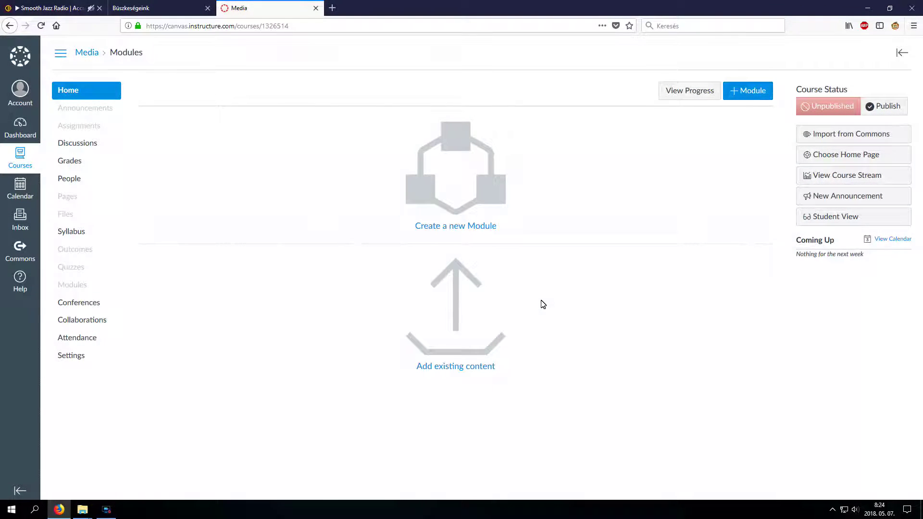
Examine the content types offered for importing existing content into the course, and return to the course's modules page
click(455, 310)
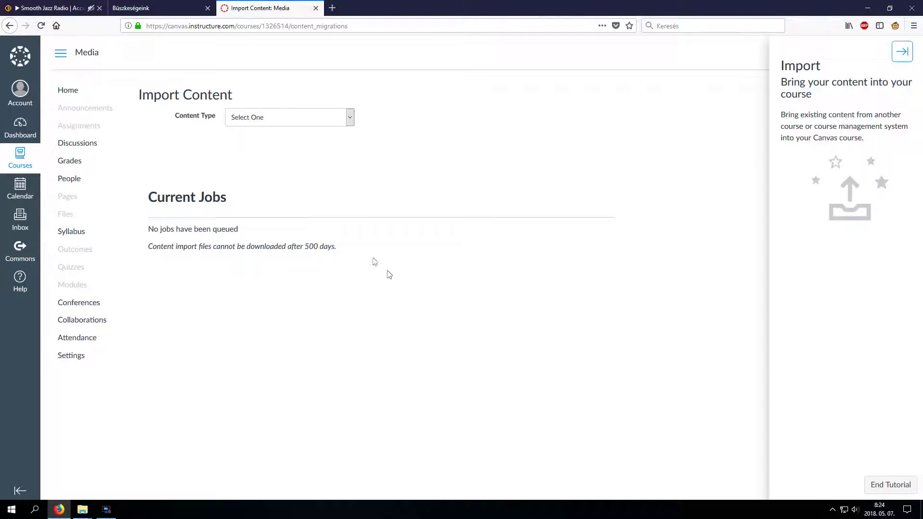
click(354, 119)
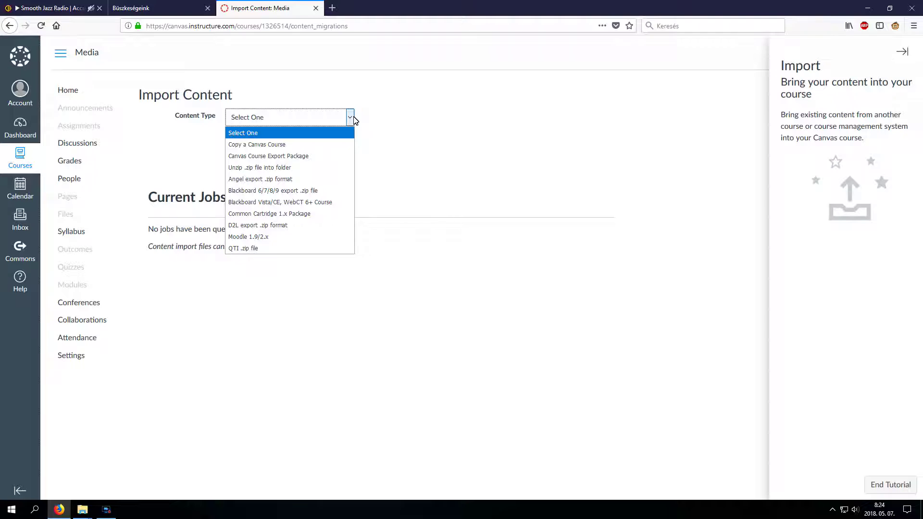
click(354, 120)
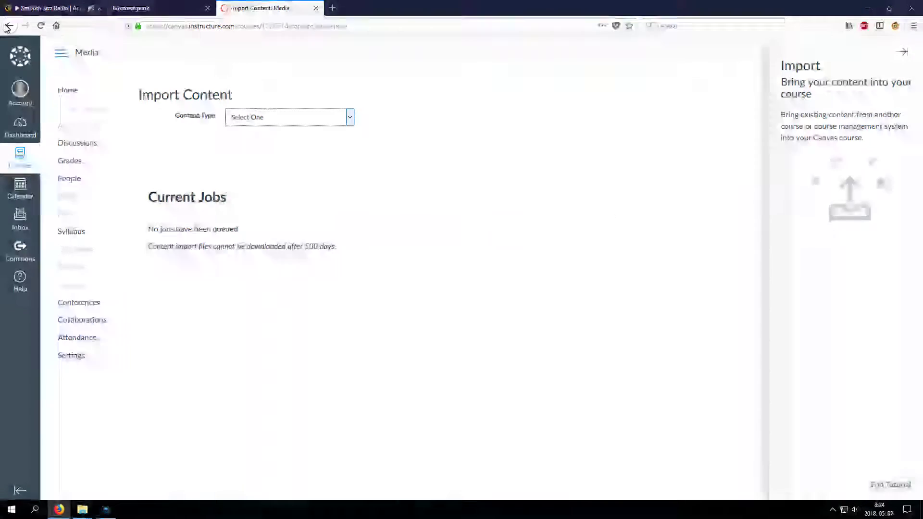
click(9, 26)
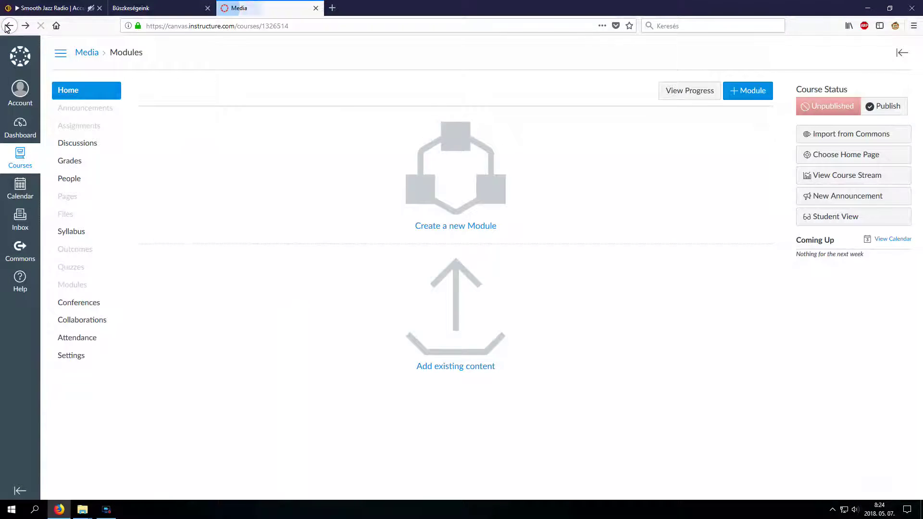
Create a new module named Newspapers in the Media course
click(471, 182)
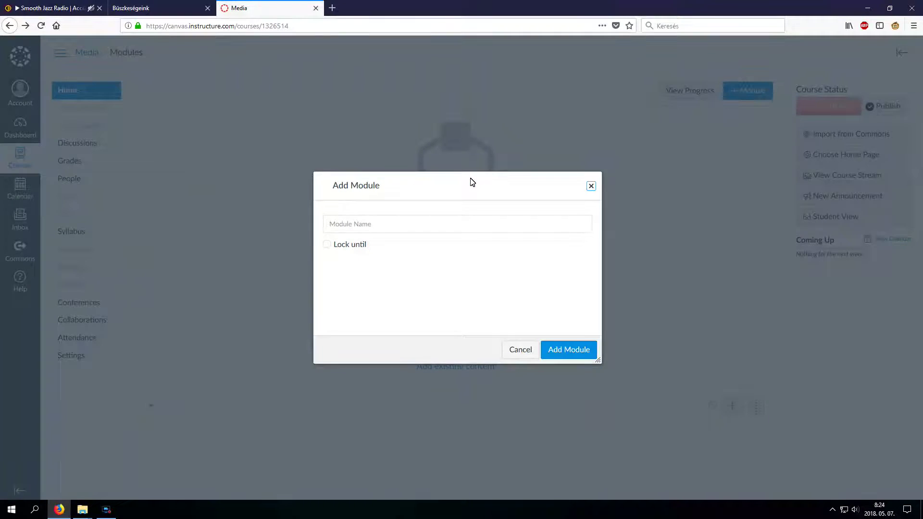
click(351, 229)
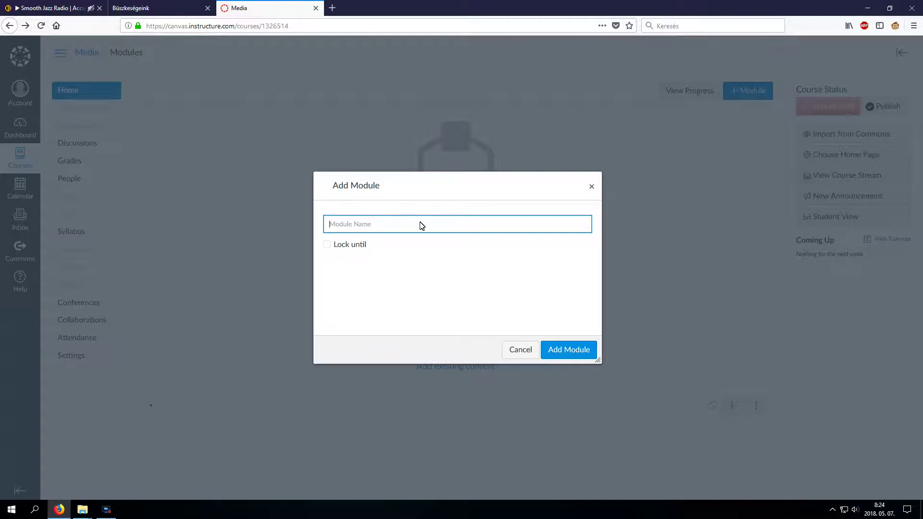
text(Newspapers)
click(584, 358)
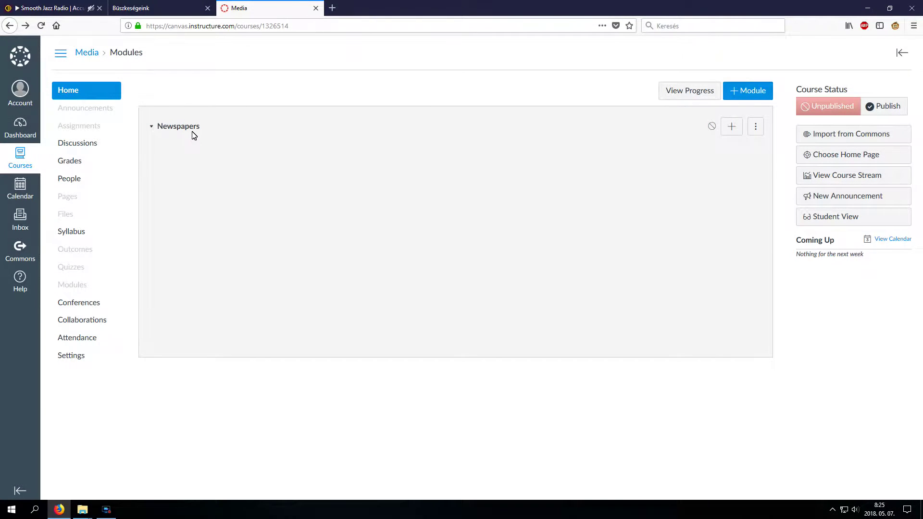
Add a second module named TV to the course
click(748, 90)
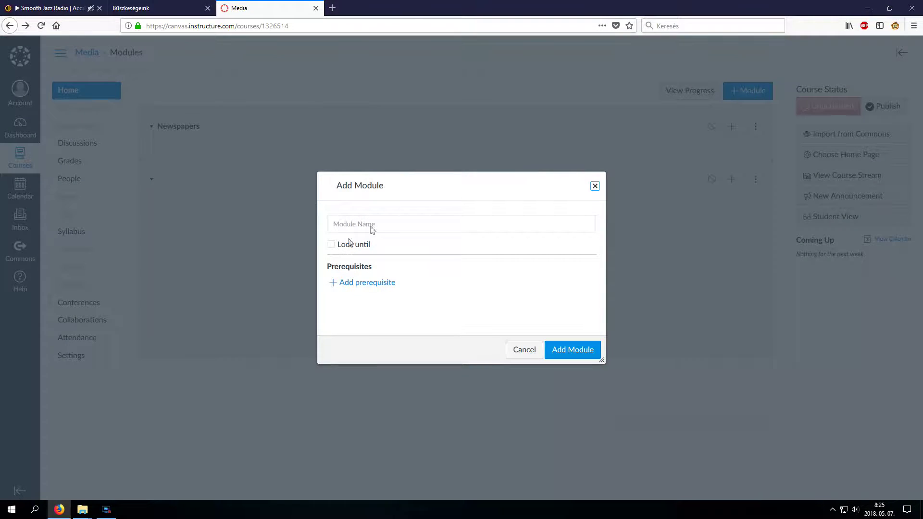
click(335, 229)
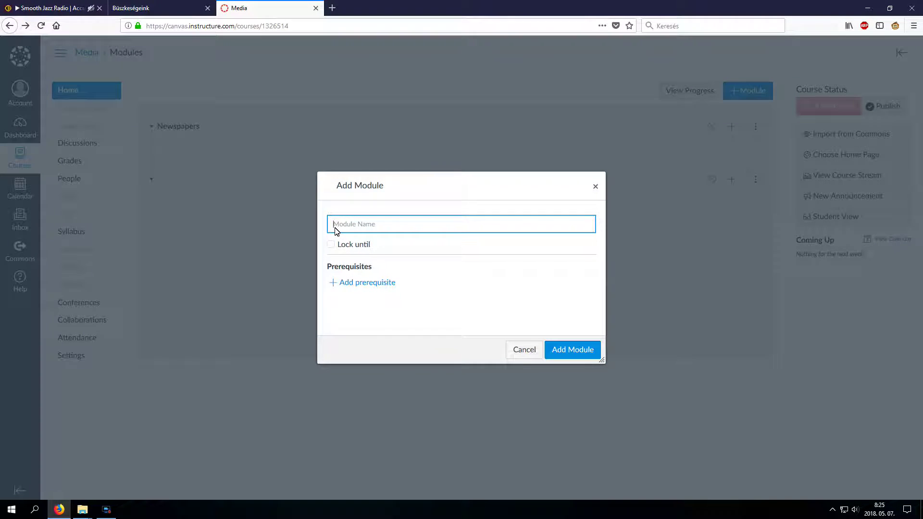
text(T)
key(BackSpace)
text(V)
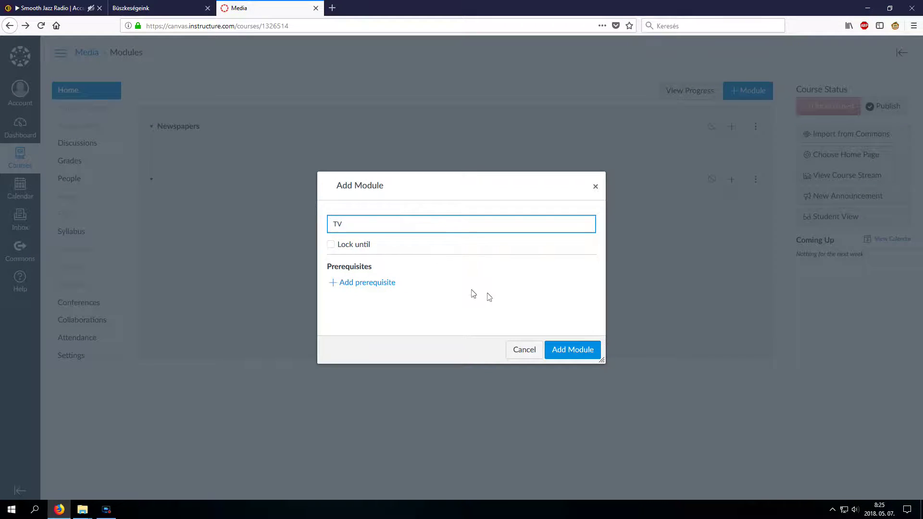
click(573, 350)
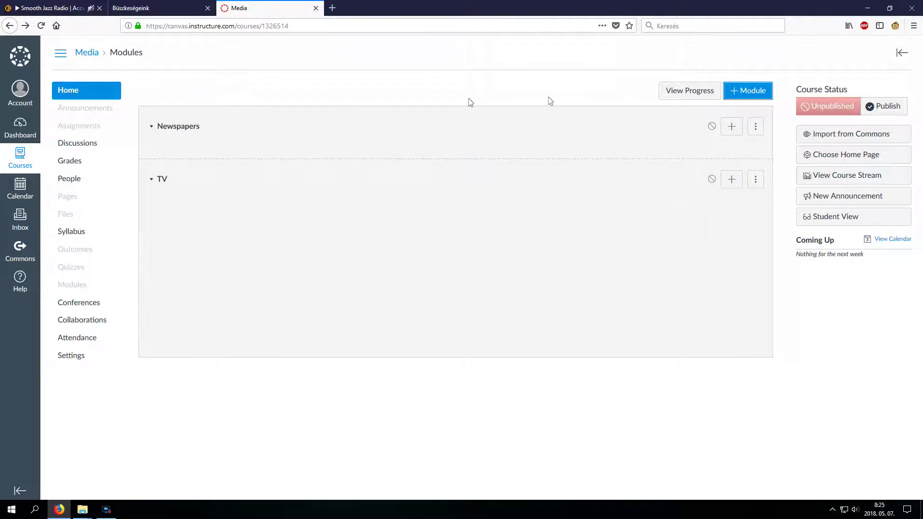
Add a third module named Internet to the course
click(742, 90)
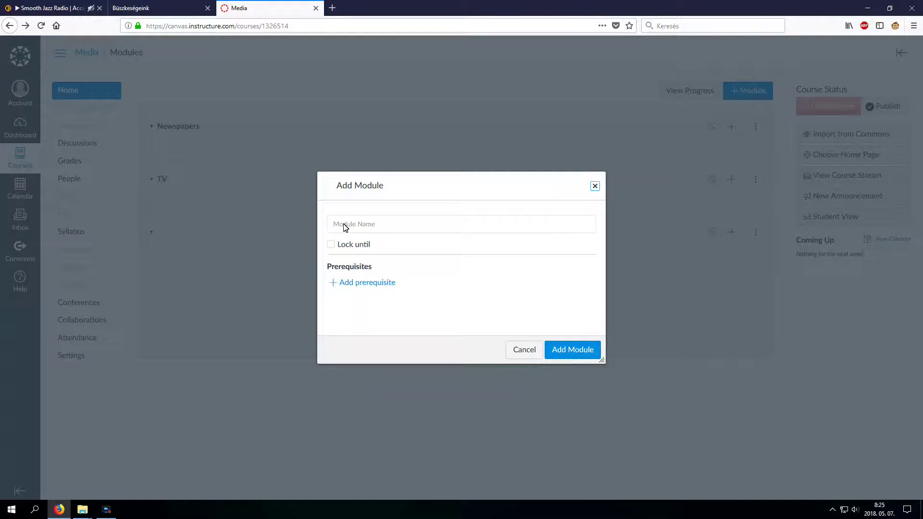
click(343, 224)
text(Intern)
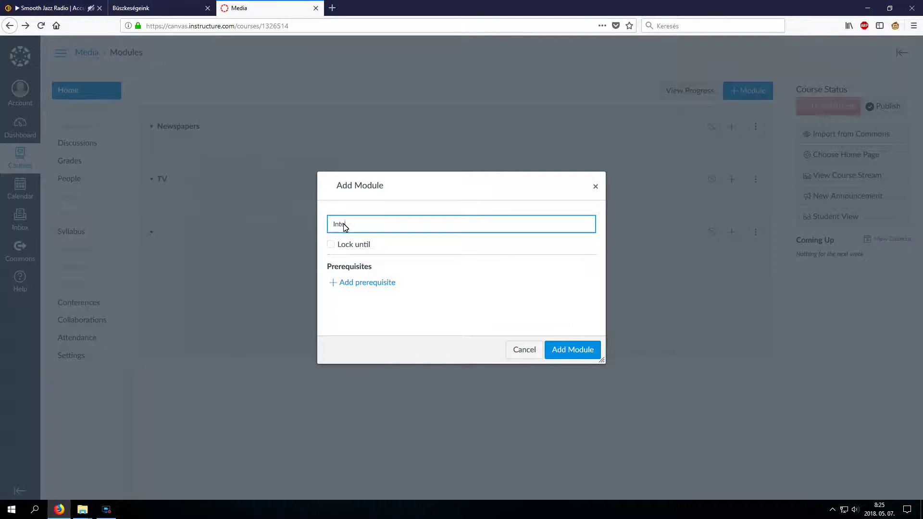
text(et)
click(587, 348)
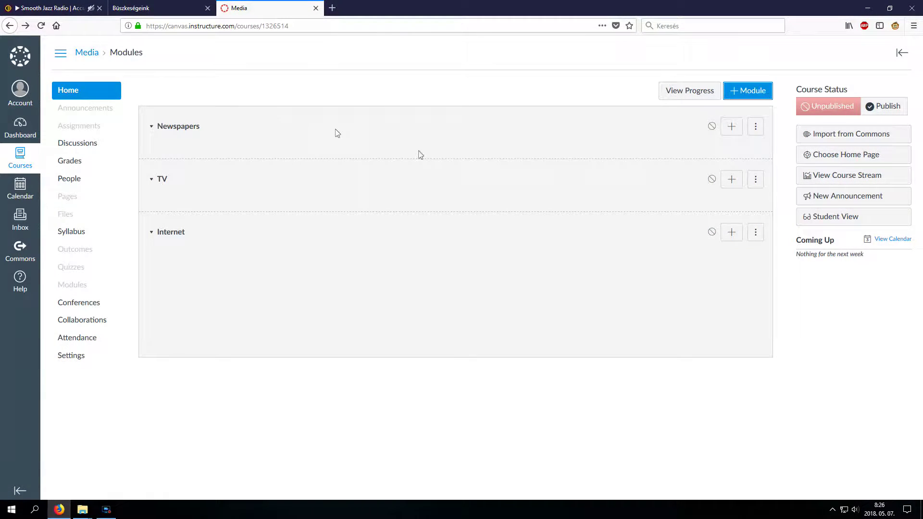
Try to add a new file item to the Newspapers module without choosing a file, and cancel the item dialog
click(730, 128)
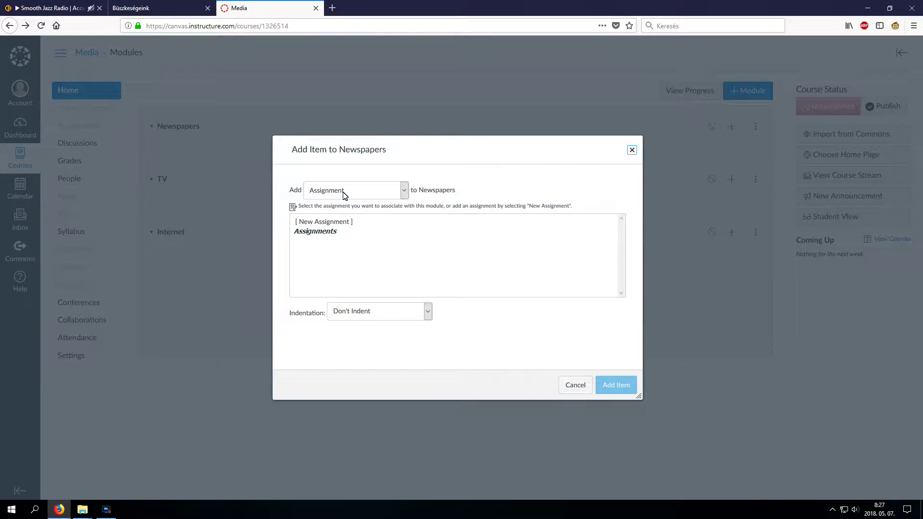
click(404, 191)
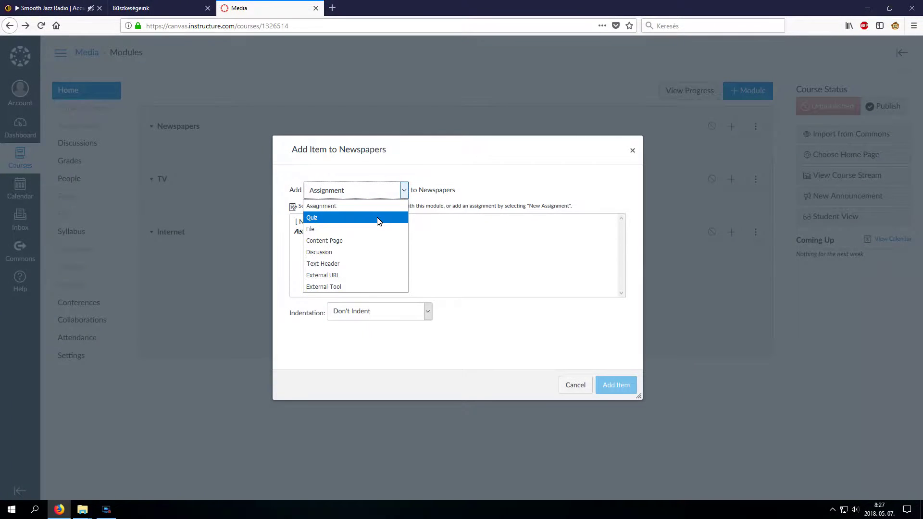
click(318, 231)
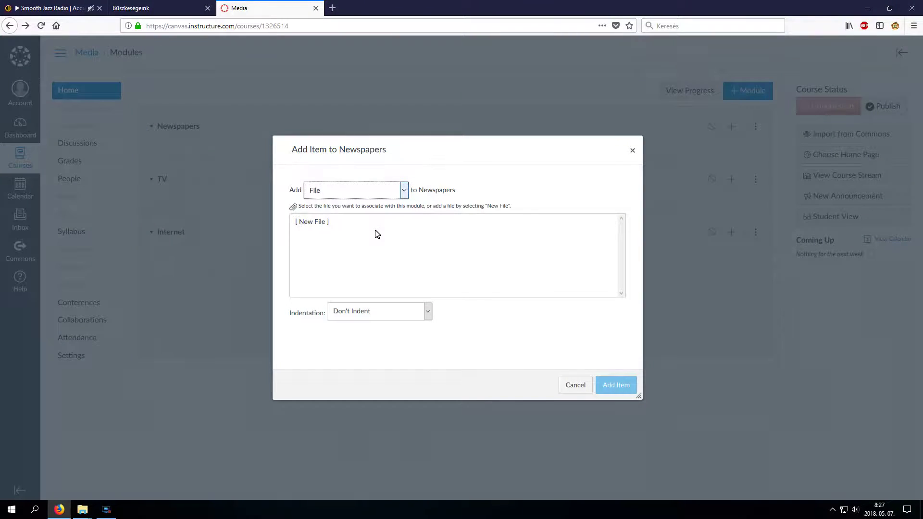
click(320, 224)
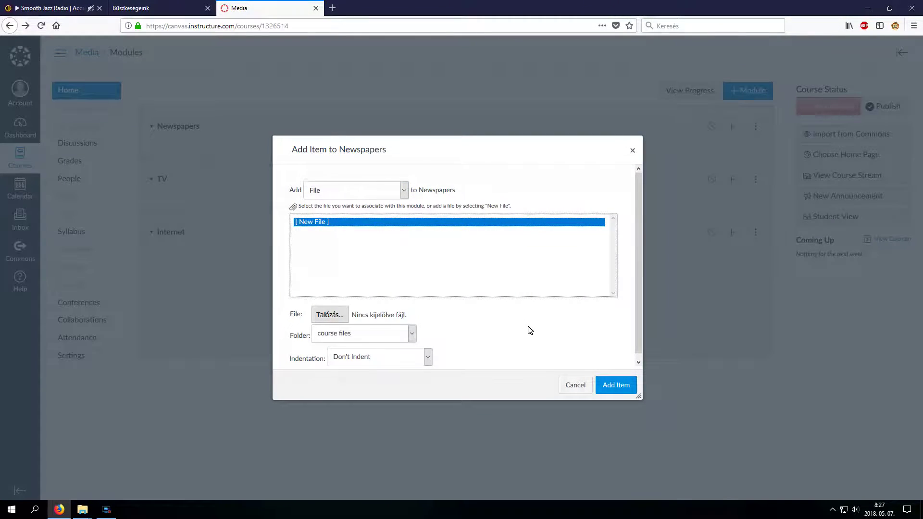
scroll(349, 318, down, 1)
click(330, 310)
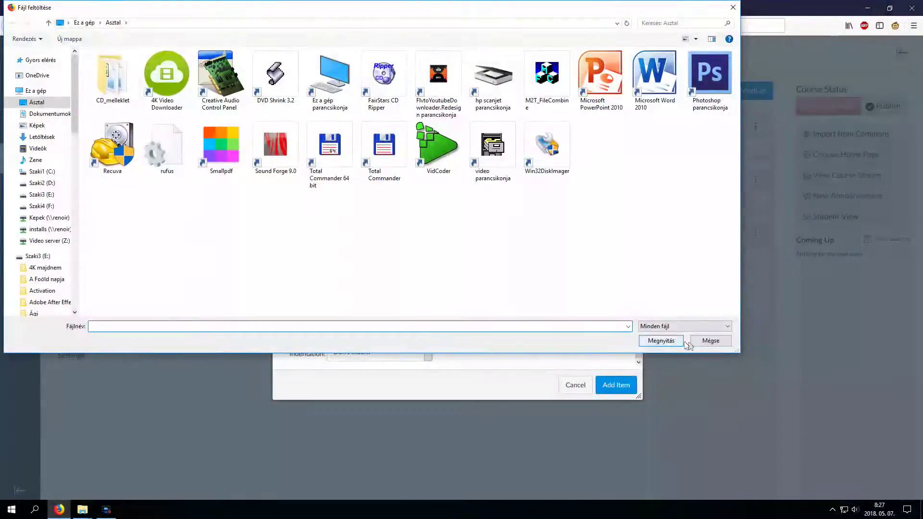
click(710, 341)
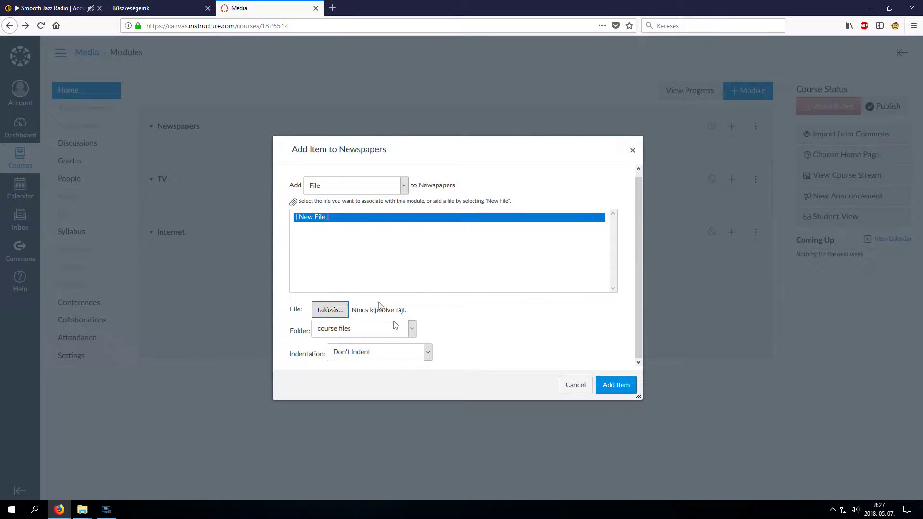
click(613, 386)
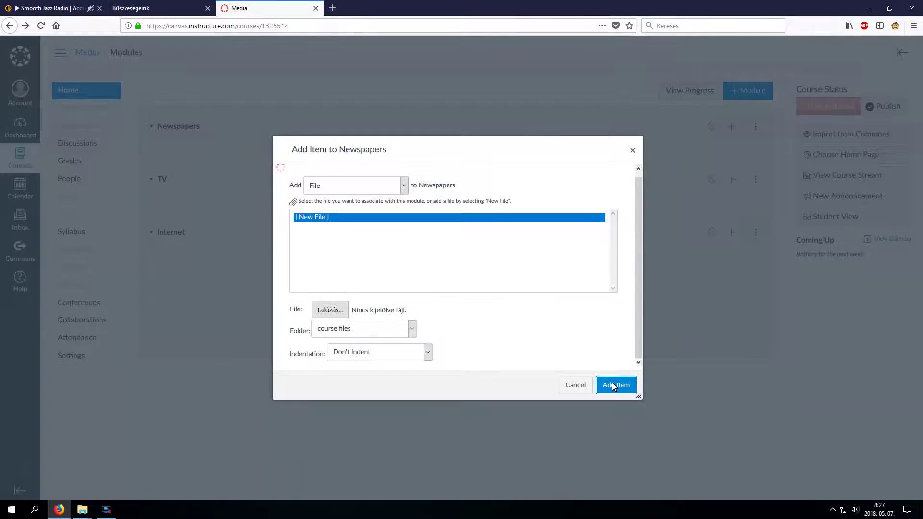
click(573, 386)
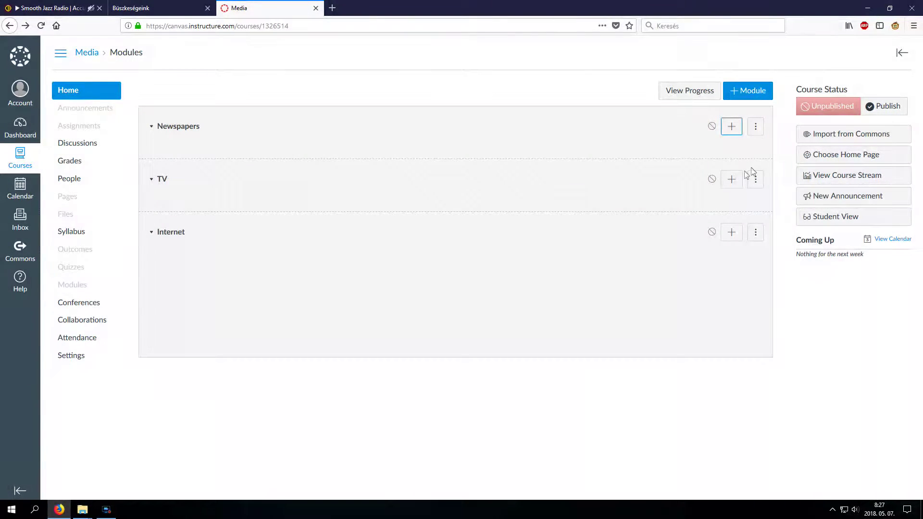
Add a new assignment named Survey to the TV module
click(729, 184)
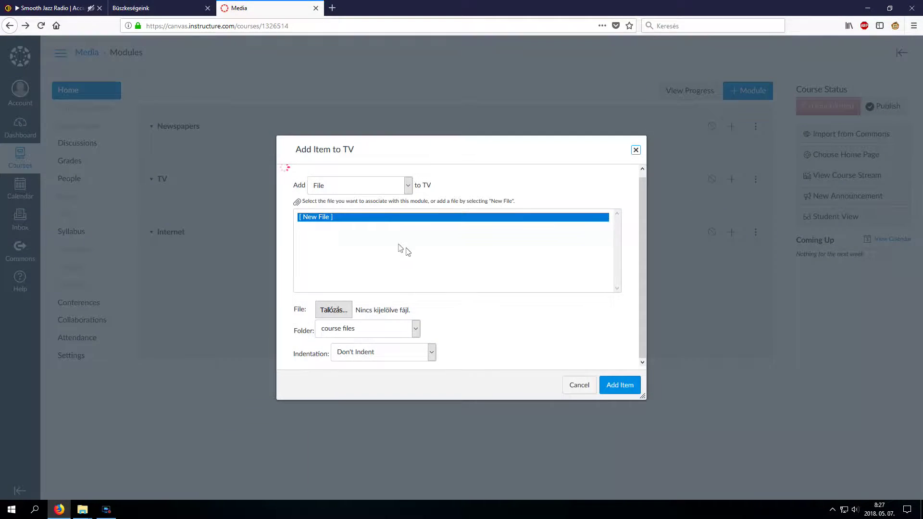
click(408, 188)
click(369, 202)
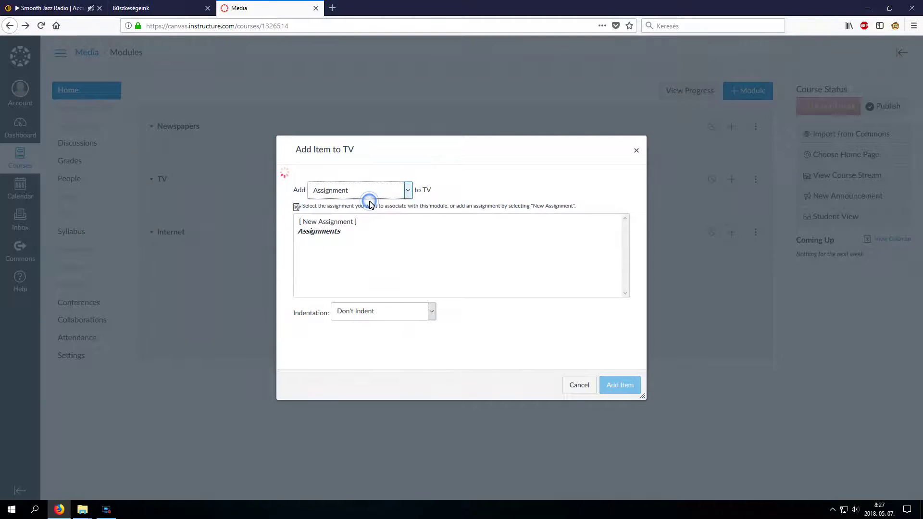
click(348, 223)
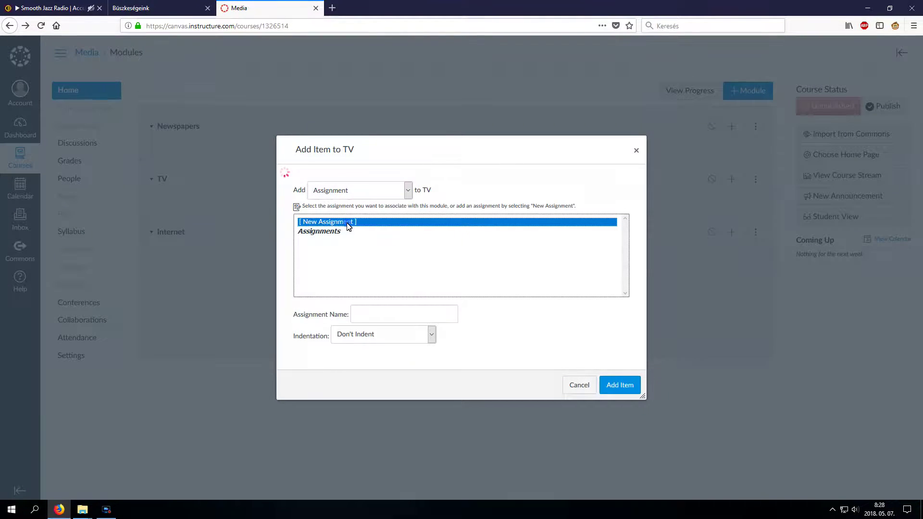
click(398, 313)
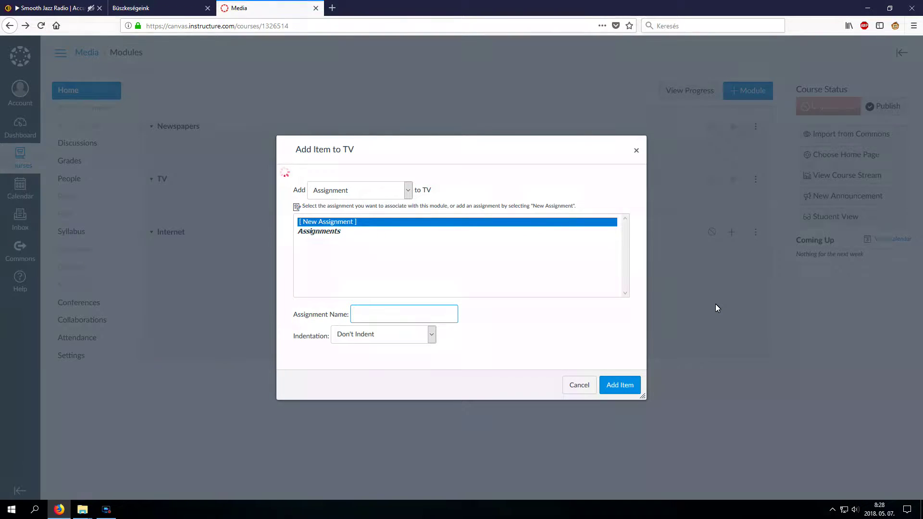
text(Survey)
click(613, 394)
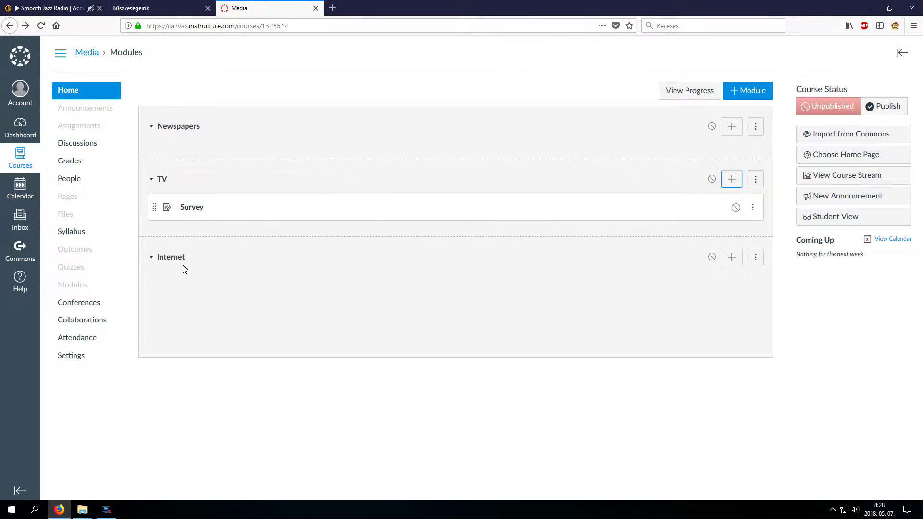
Open the Survey assignment for editing and enter "gjakdj" as its description
click(194, 207)
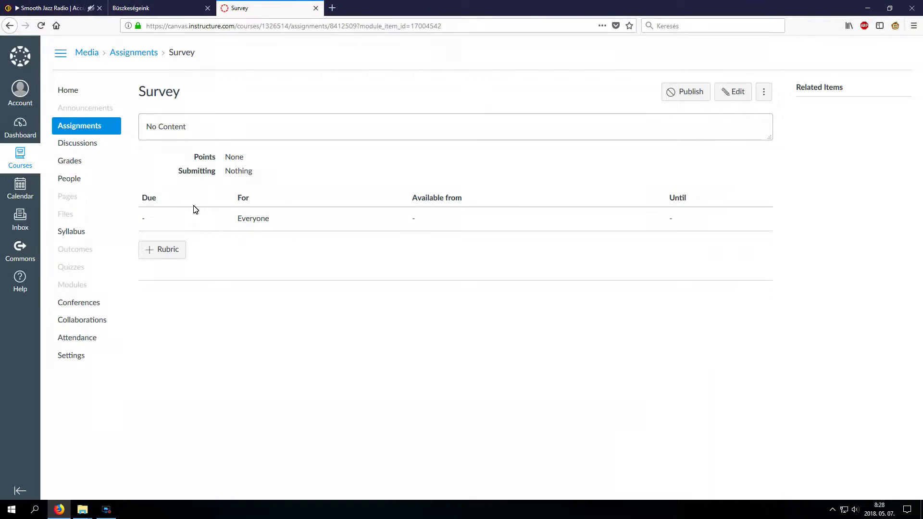
click(736, 94)
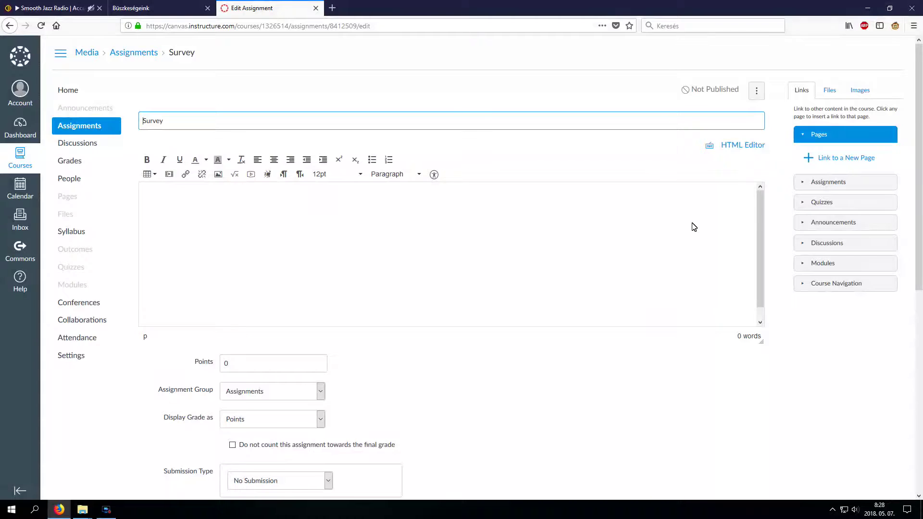
click(206, 227)
text(gjakdj)
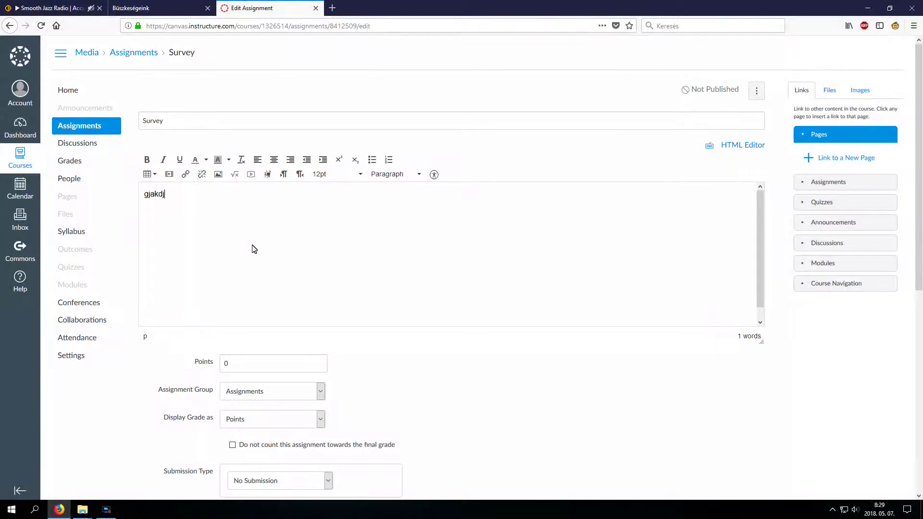
Search Flickr for "Media" and insert the black-and-white photo of two people in dark coats after the description text
click(219, 175)
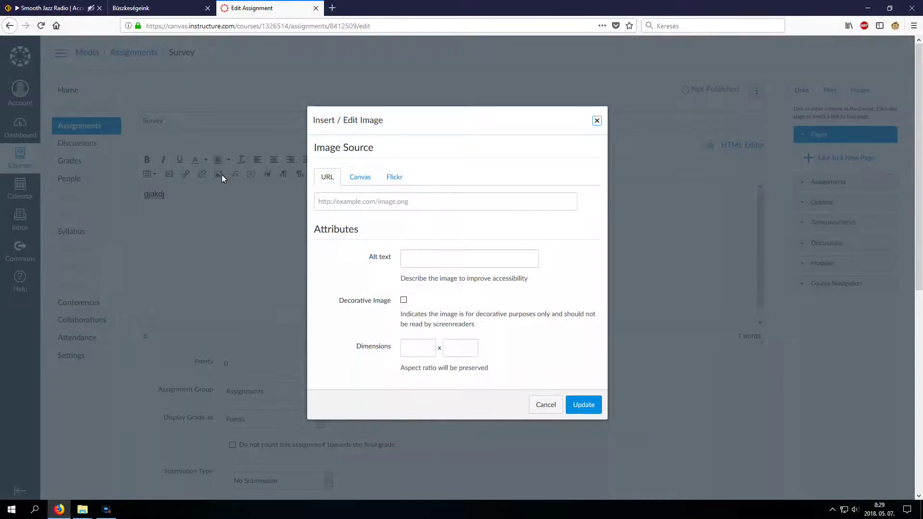
click(357, 178)
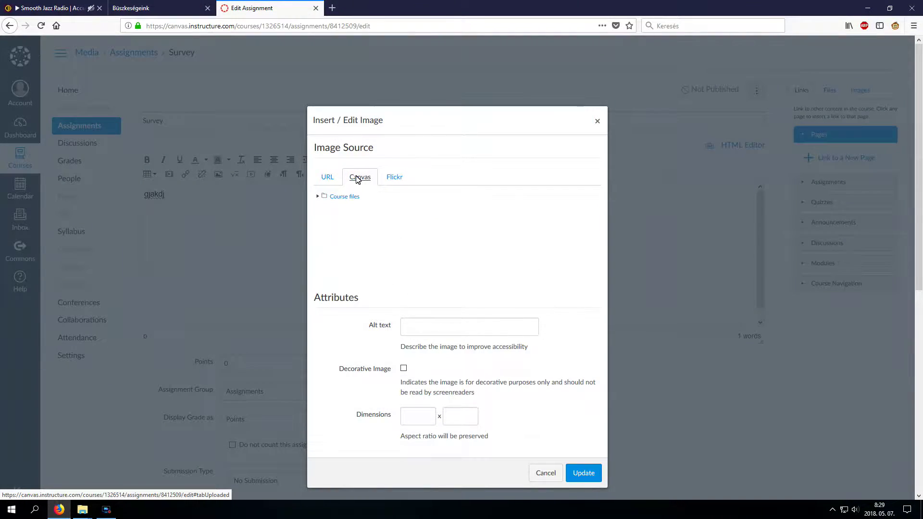
click(393, 179)
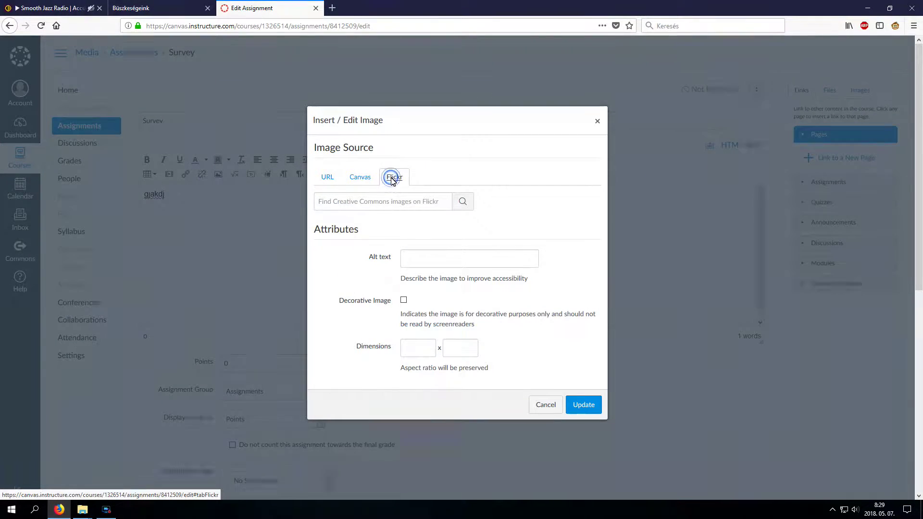
click(327, 200)
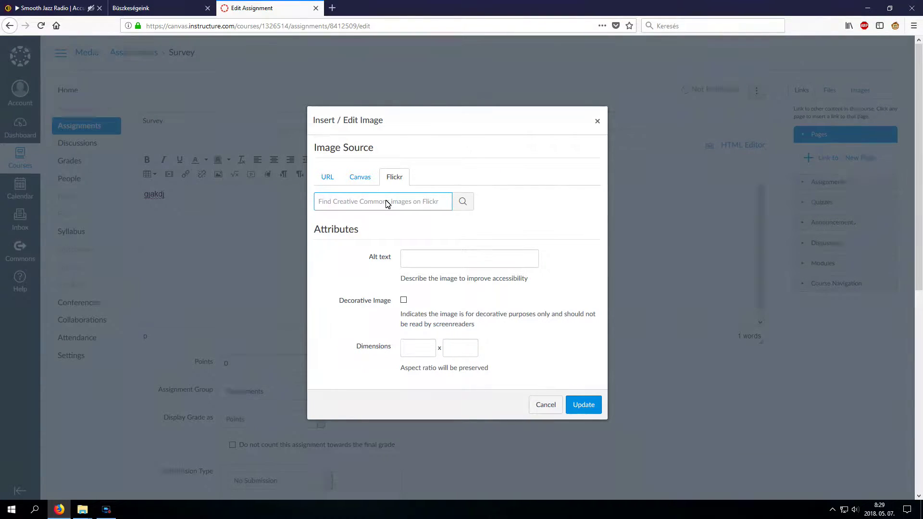
text(Media)
click(464, 204)
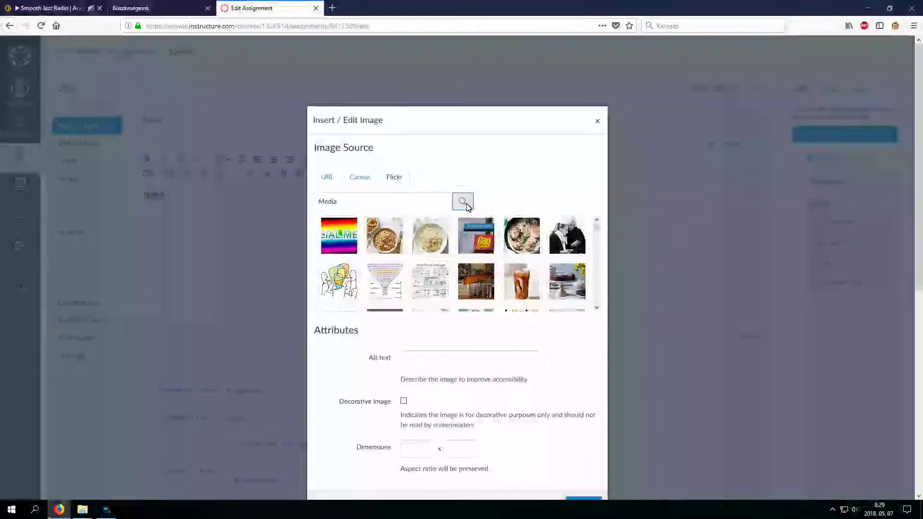
click(566, 242)
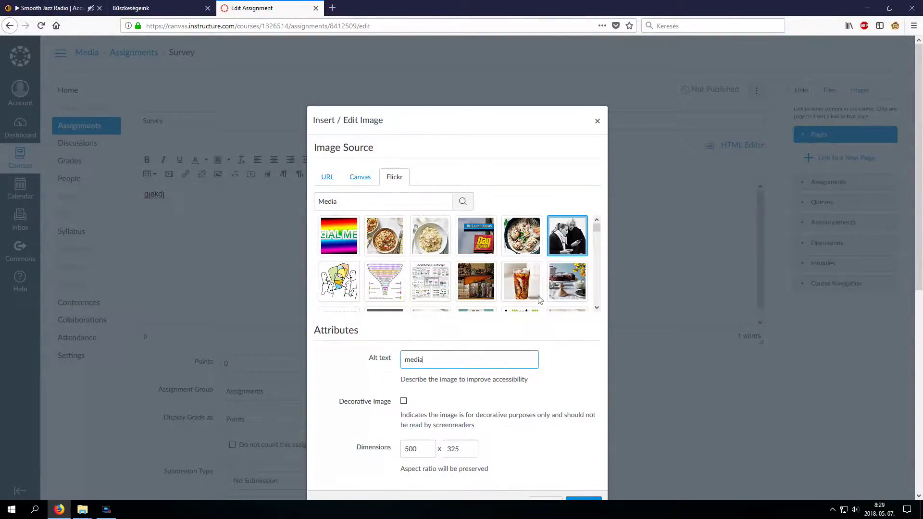
scroll(545, 382, down, 3)
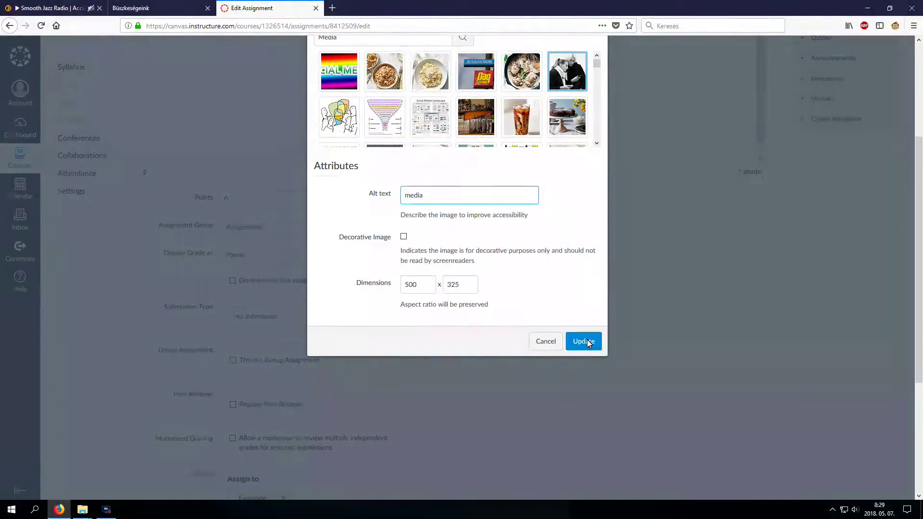
click(587, 340)
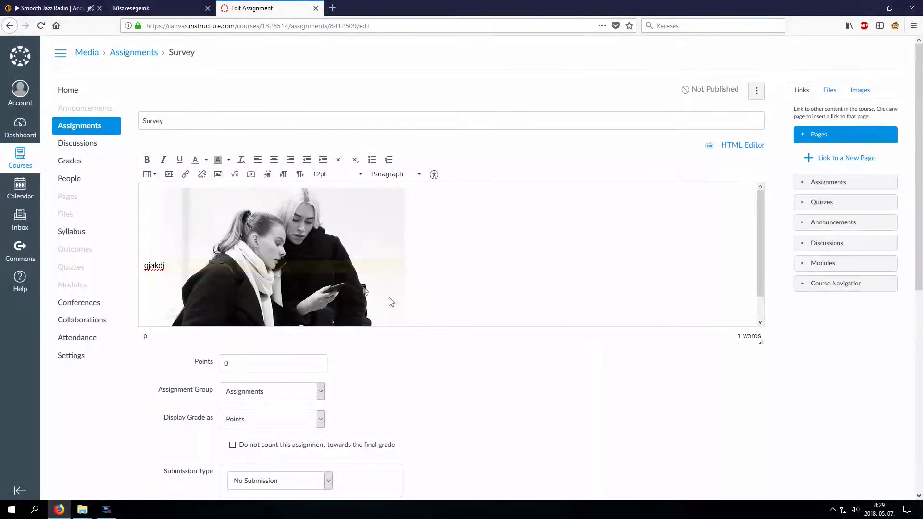
Shrink the inserted photo proportionally to about two thirds of its size
click(366, 243)
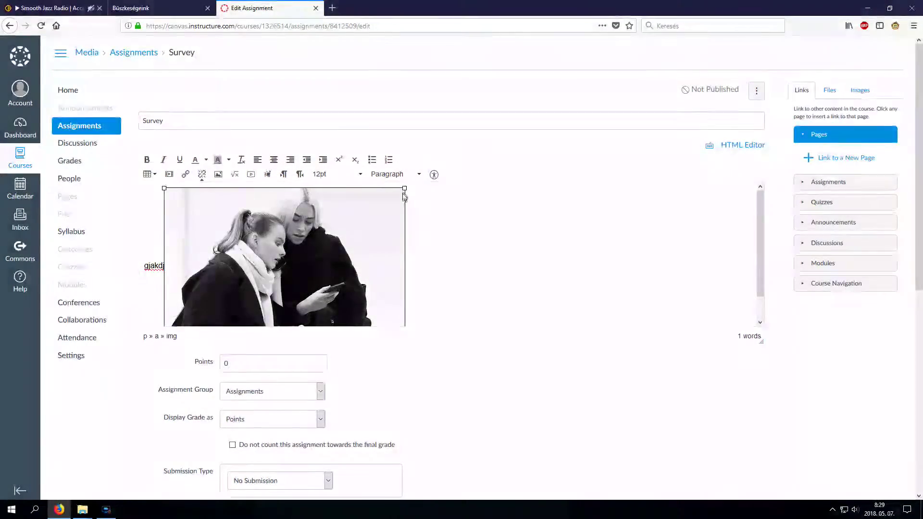
drag(405, 187, 322, 227)
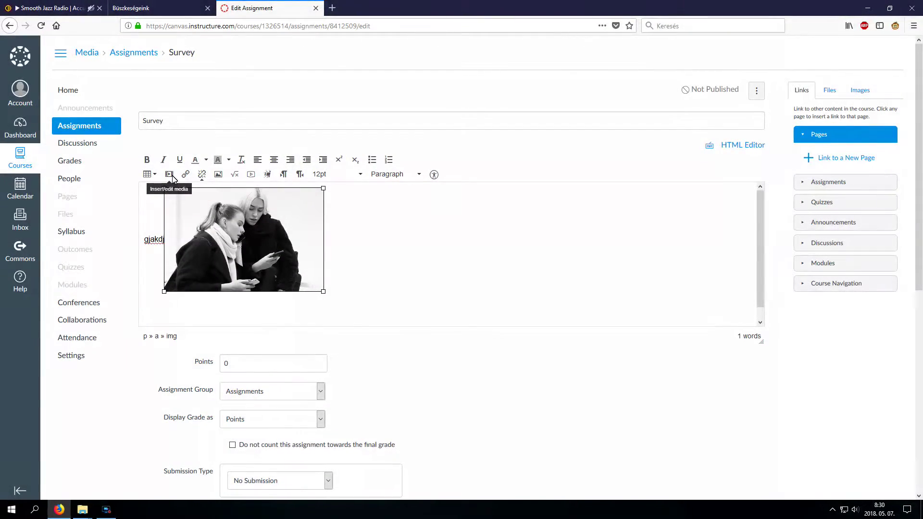
Save the Survey assignment without publishing it and return to the course's module list
scroll(501, 283, down, 1)
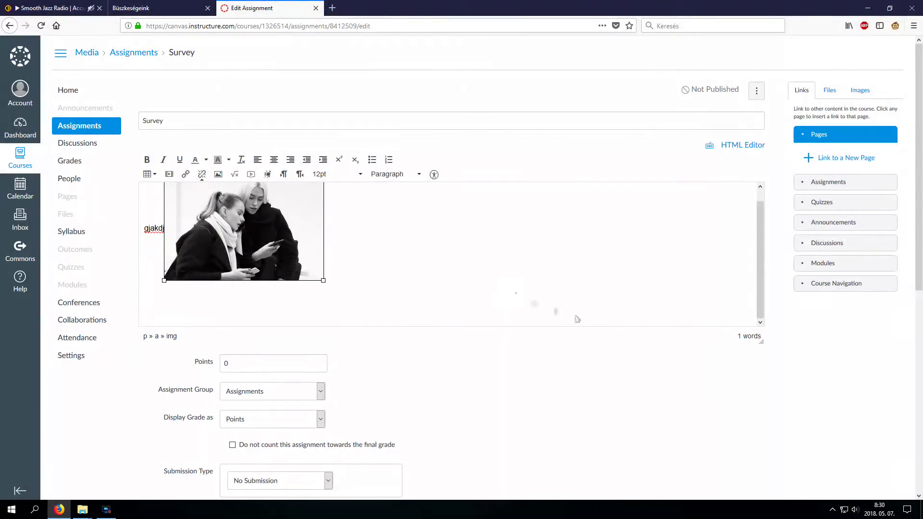
scroll(600, 329, down, 3)
scroll(600, 329, down, 4)
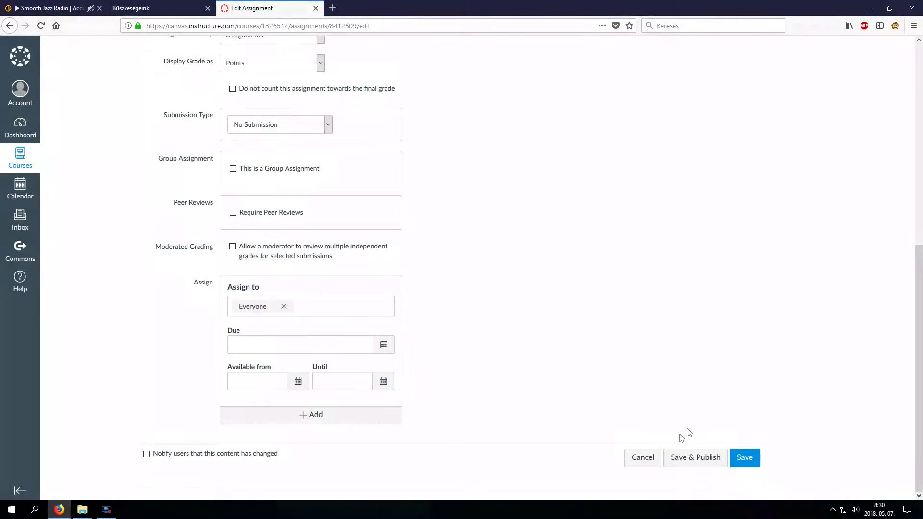
click(752, 462)
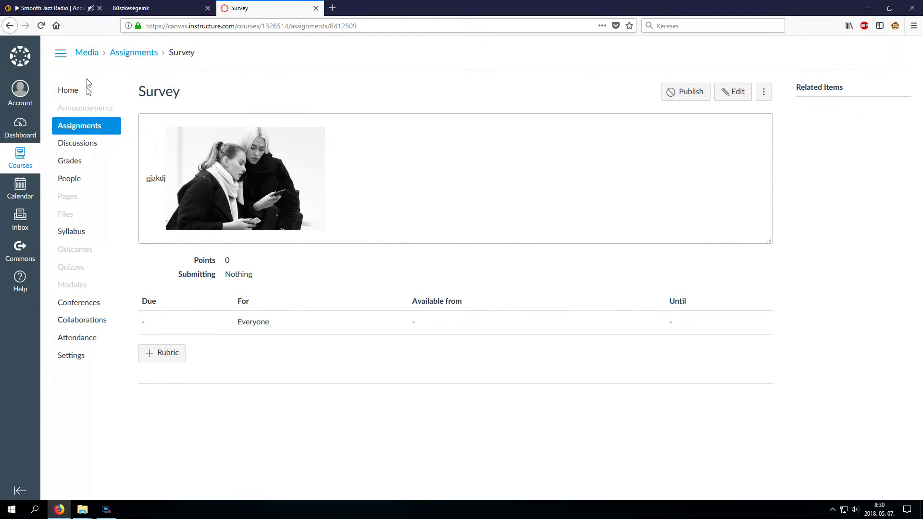
click(65, 288)
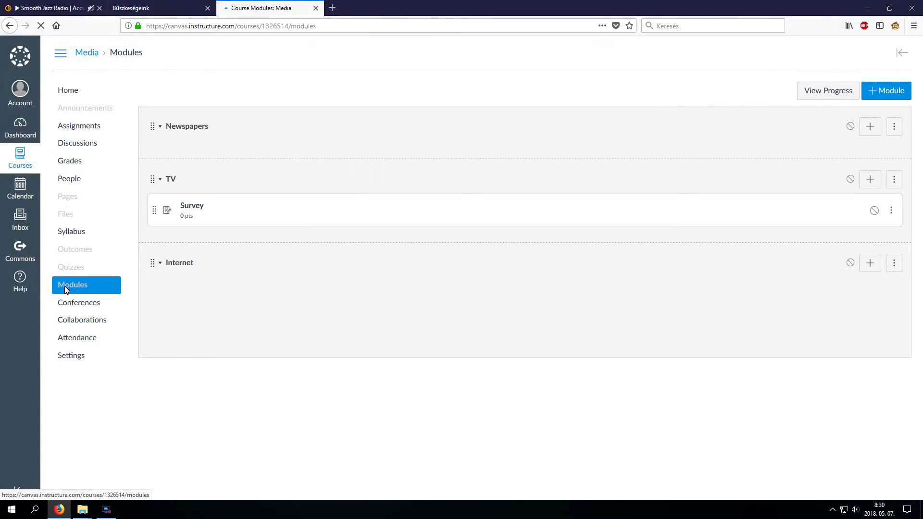